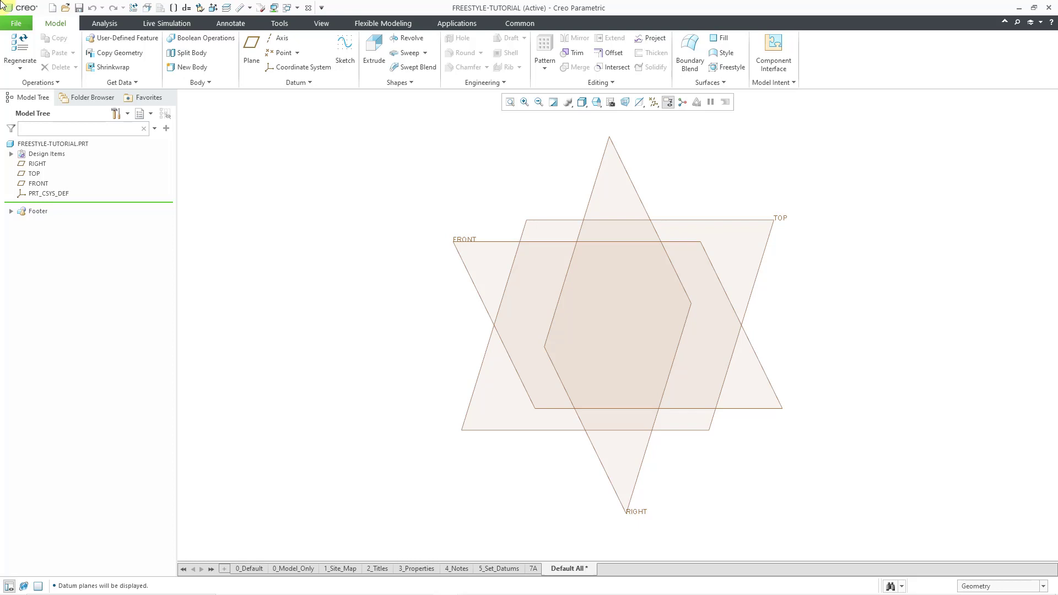
Start a Freestyle feature and add a closed sphere primitive as its base shape.
left_click(738, 68)
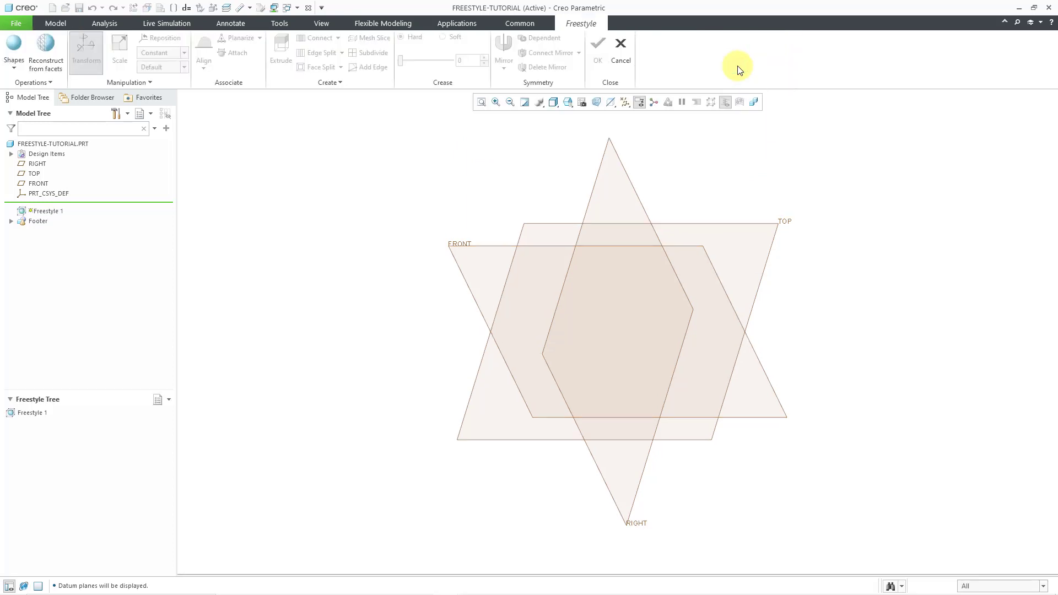
left_click(13, 71)
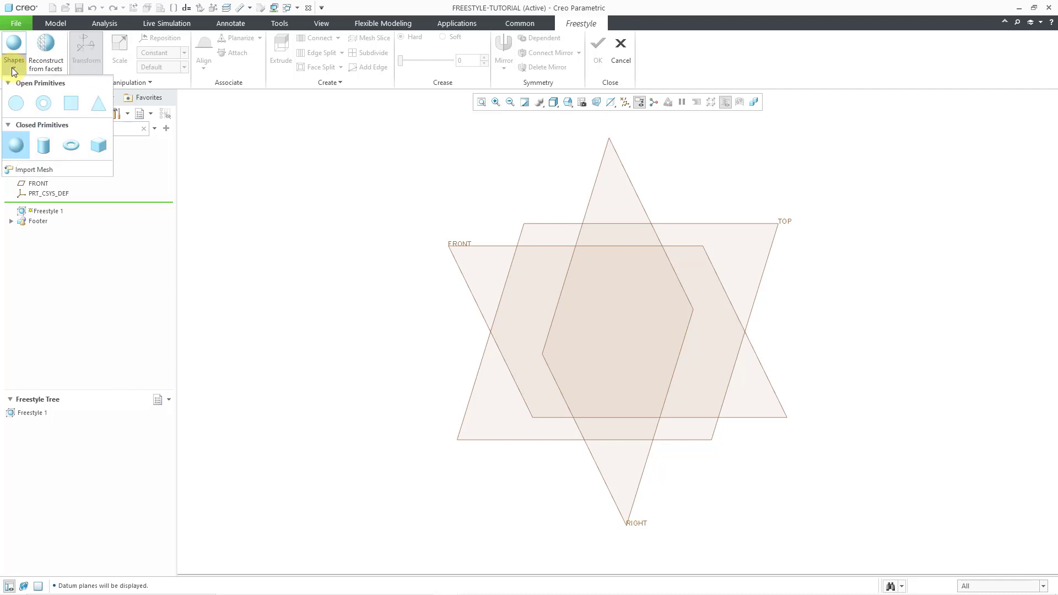
left_click(17, 146)
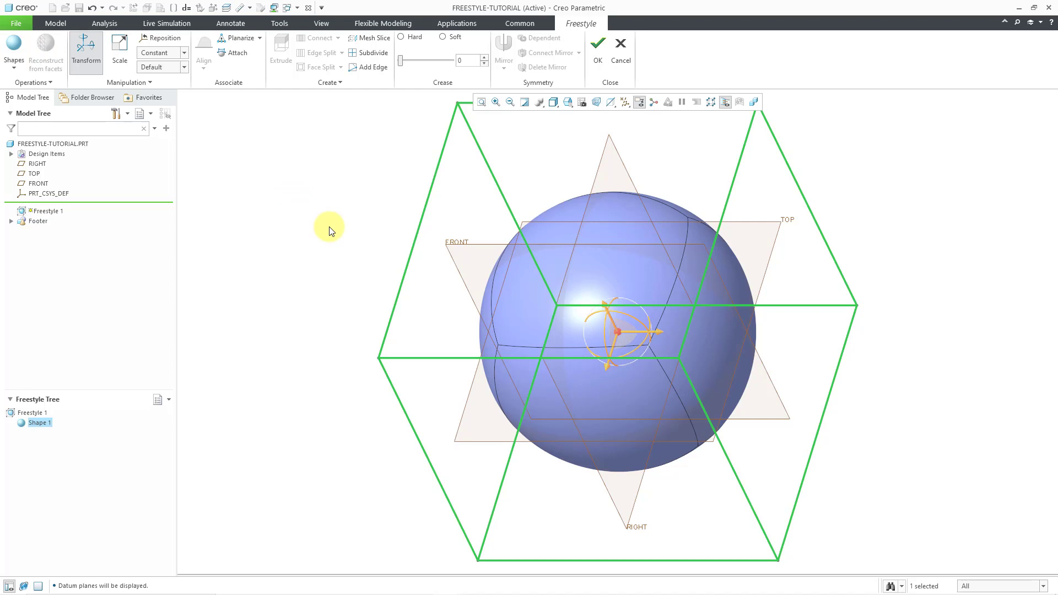
Hide the datum planes, clear the shape selection and restore the default view orientation.
left_click(625, 103)
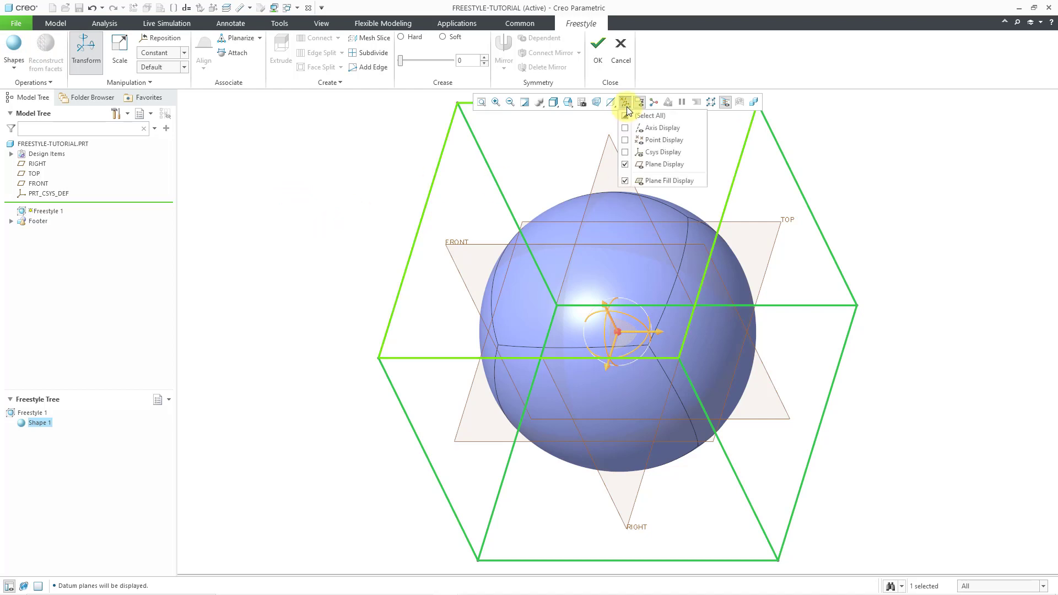
left_click(658, 164)
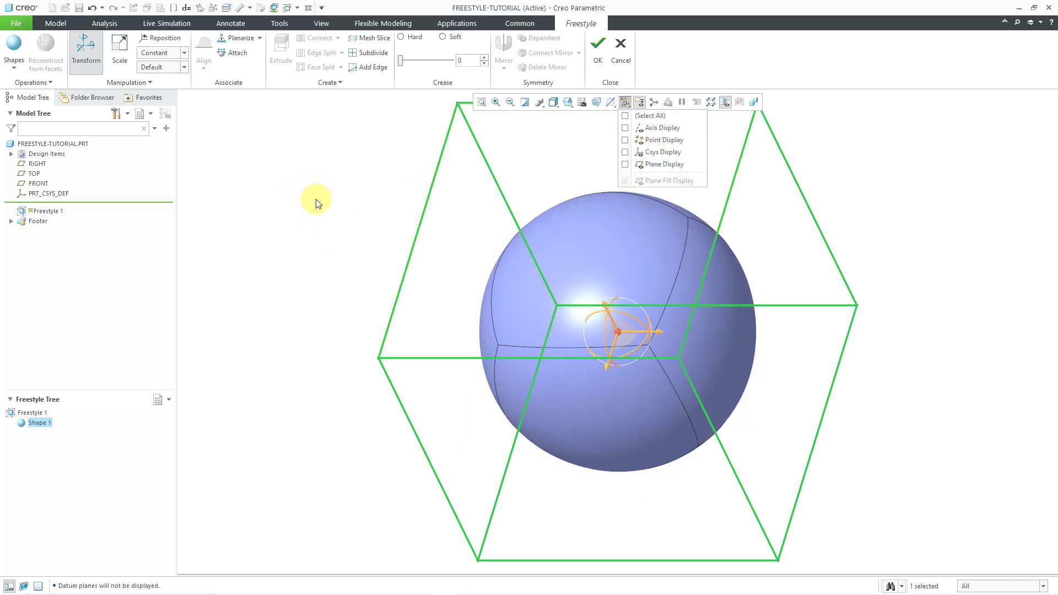
left_click(330, 235)
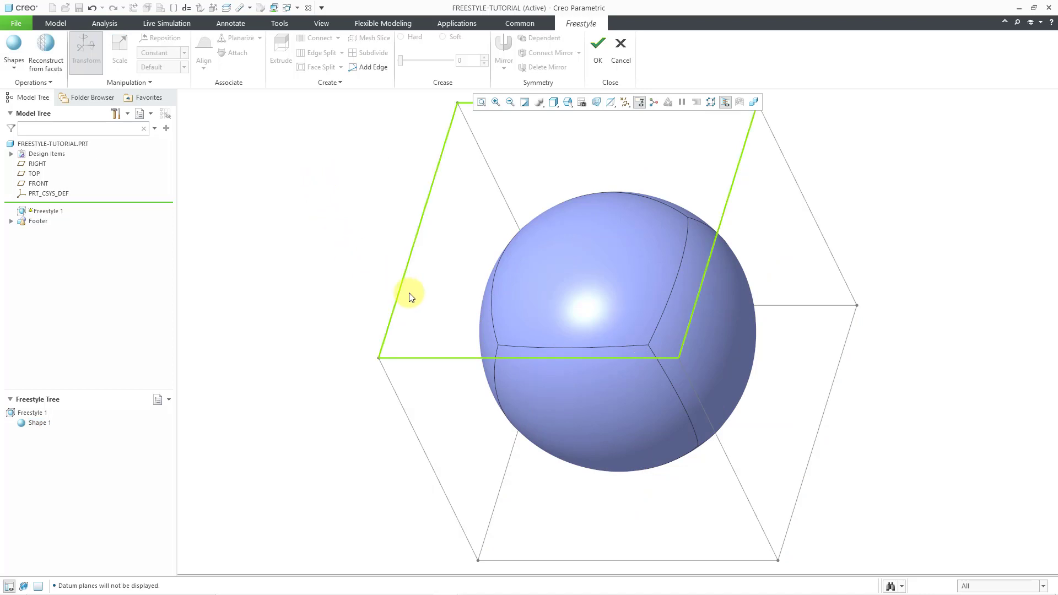
key("ctrl+d")
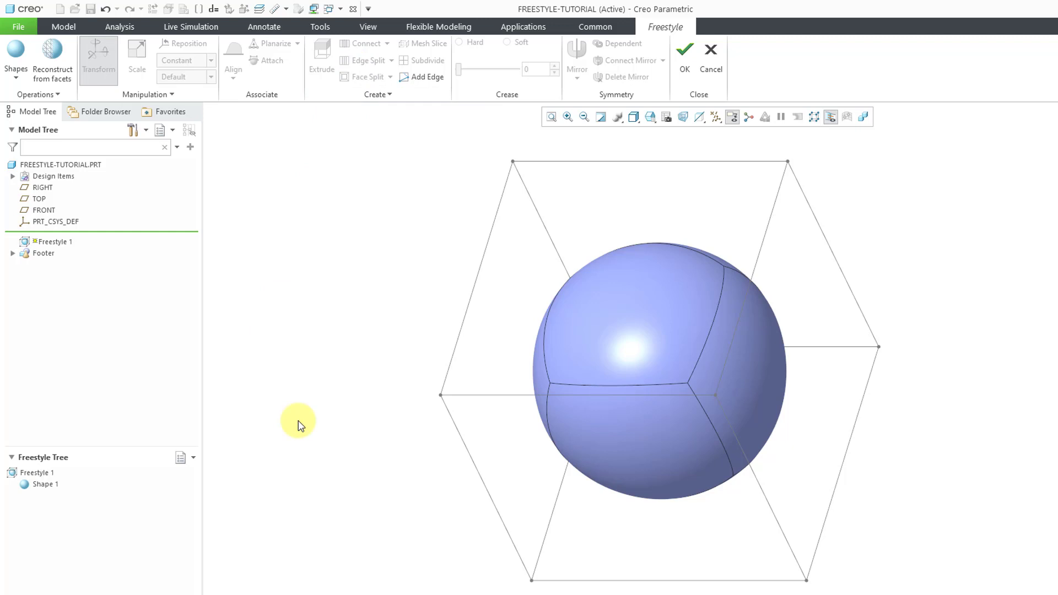
Split the front horizontal edge of the sphere's control mesh with 2 splits.
left_click(492, 396)
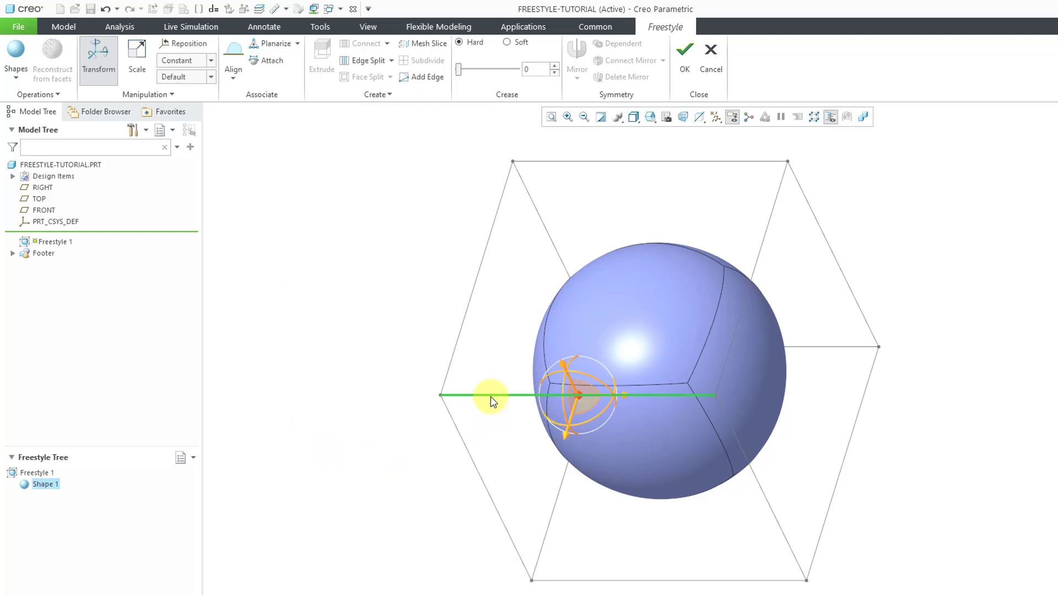
left_click(393, 61)
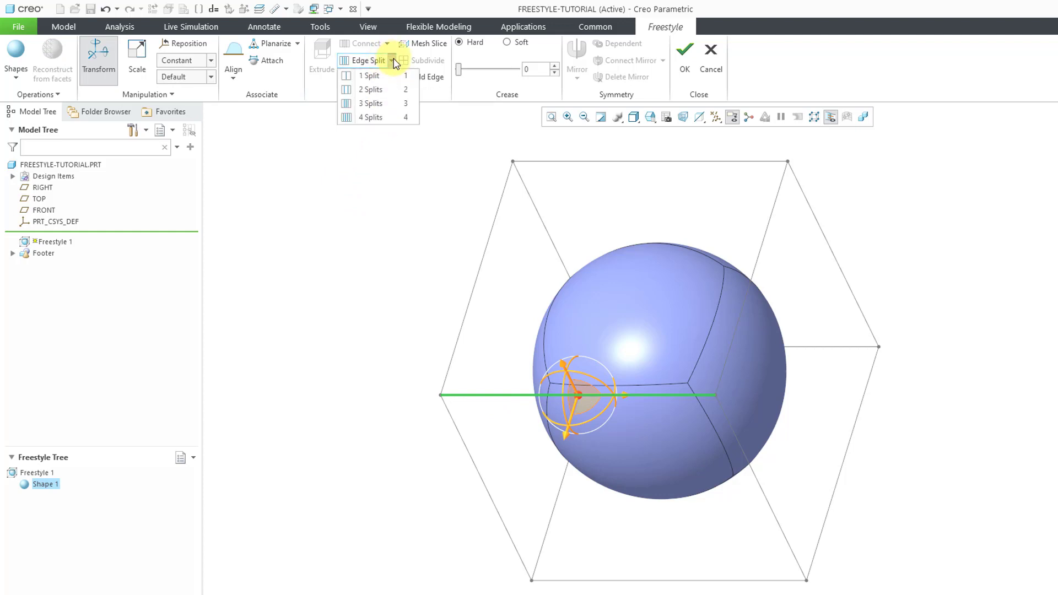
left_click(390, 97)
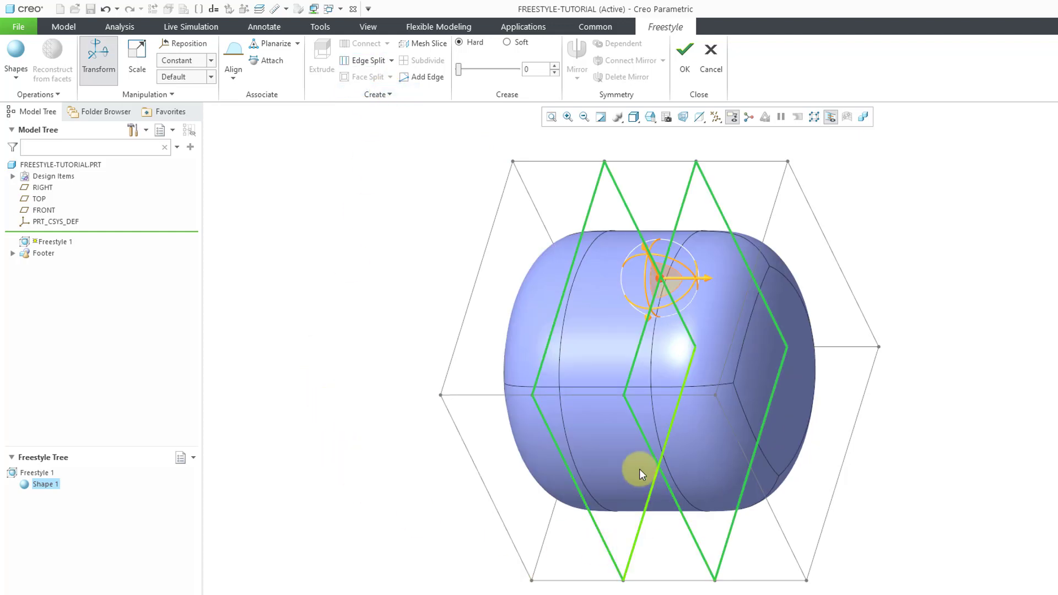
left_click(386, 462)
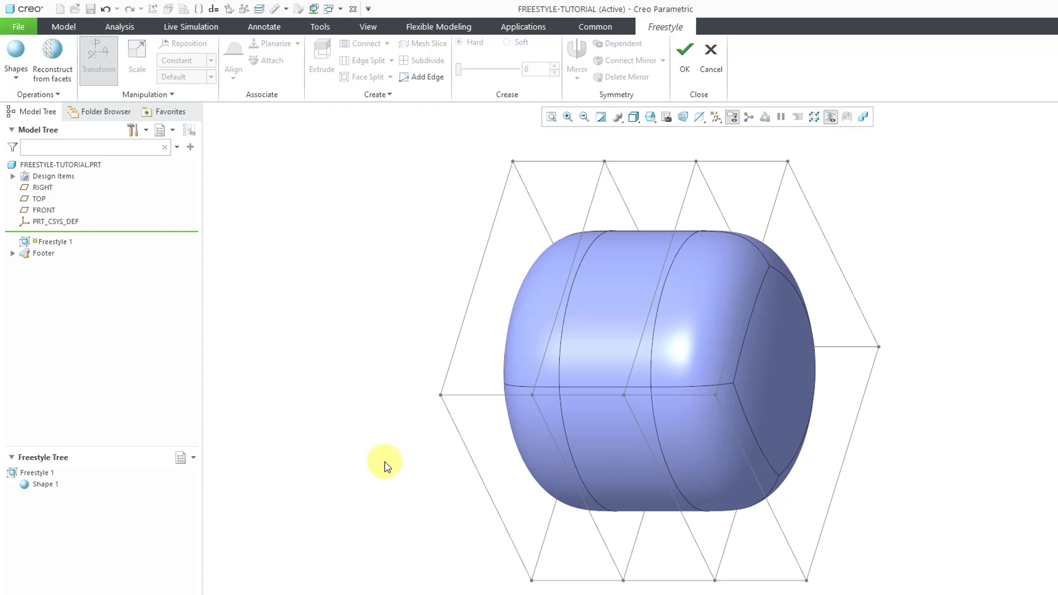
Move the control mesh's end face outward along the shape's length to elongate the body.
left_click(604, 467)
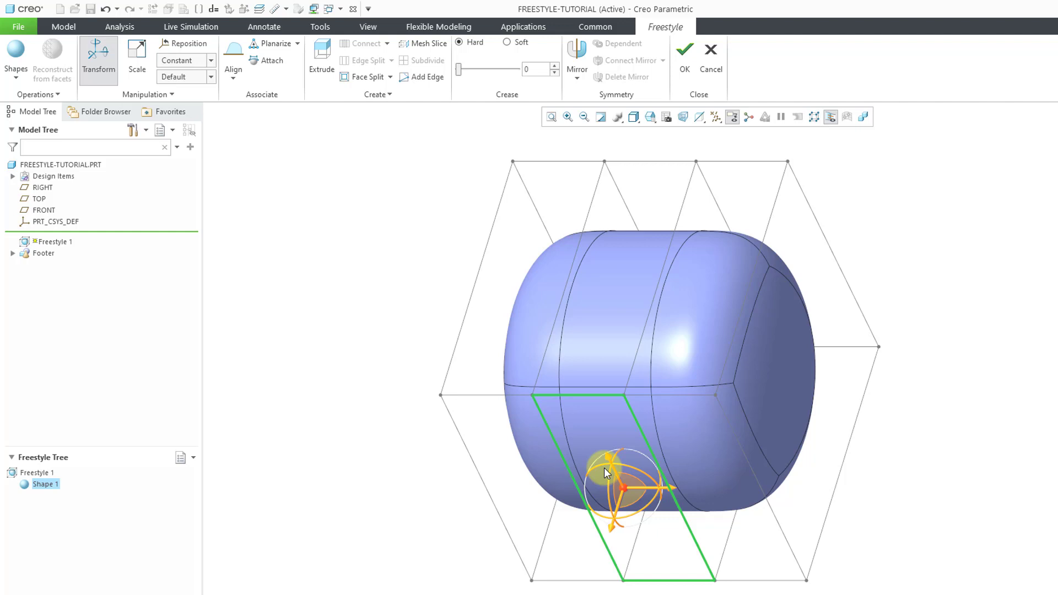
left_click(847, 387)
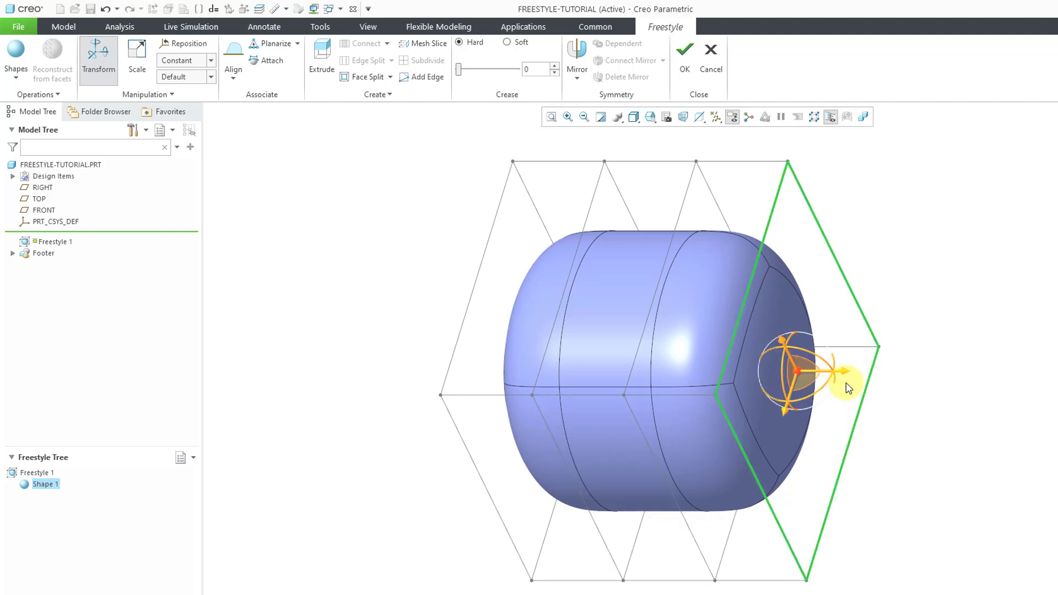
left_click_drag(855, 372, 967, 374)
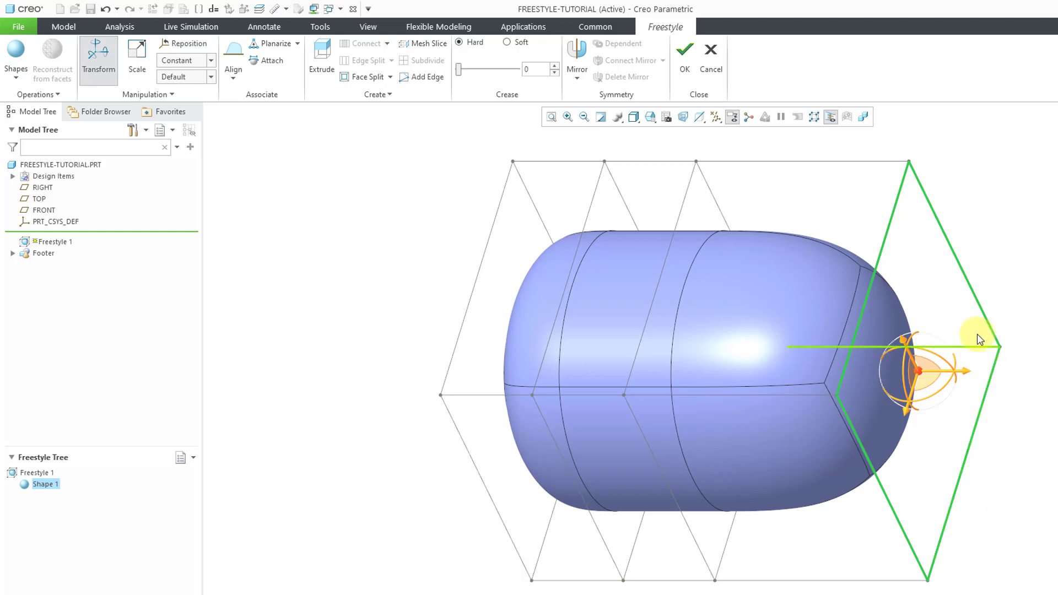
left_click(954, 231)
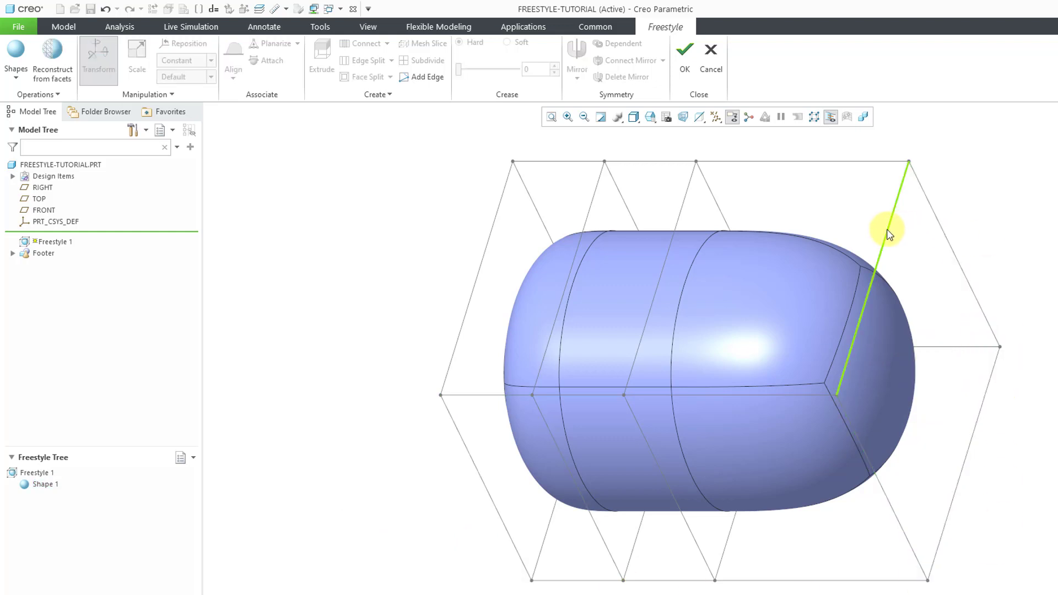
Split the lower slanted edge of the extended end face with 3 splits.
left_click(991, 403)
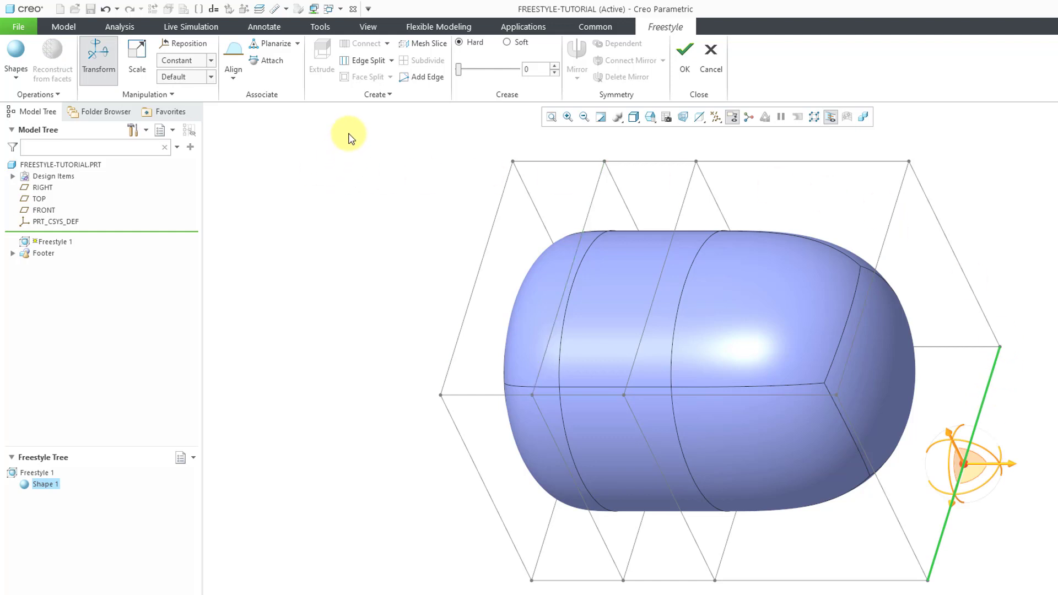
left_click(392, 60)
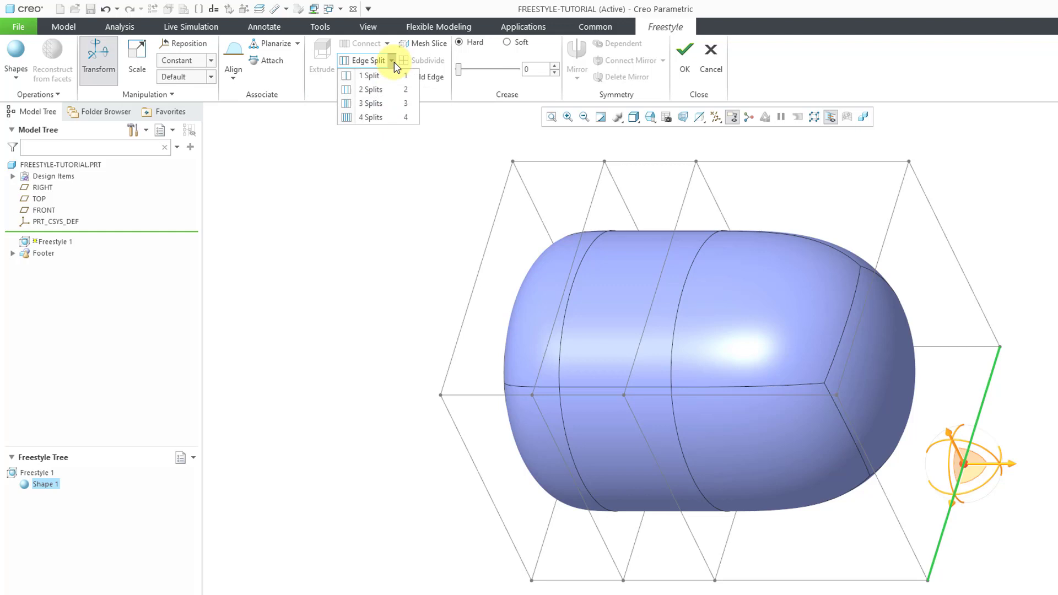
left_click(393, 105)
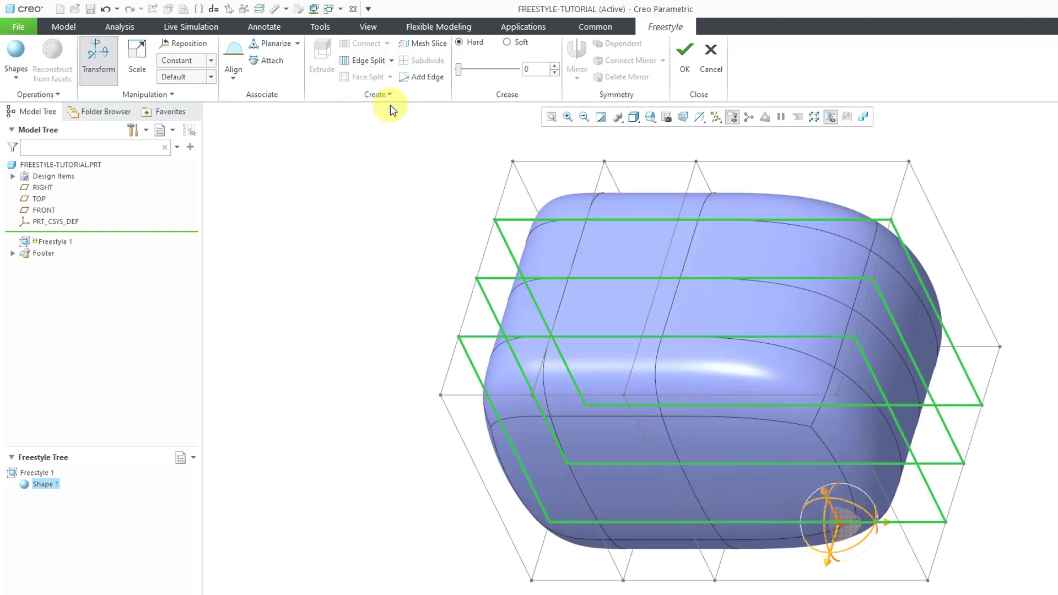
left_click(1017, 197)
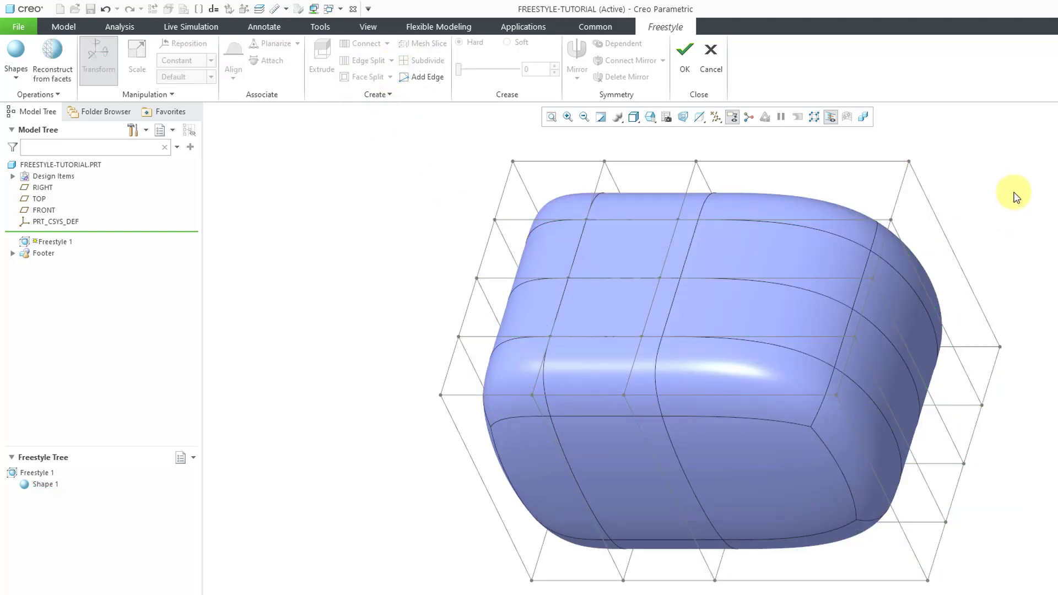
Split the upper slanted edge of the extended end face with 2 splits.
left_click(957, 263)
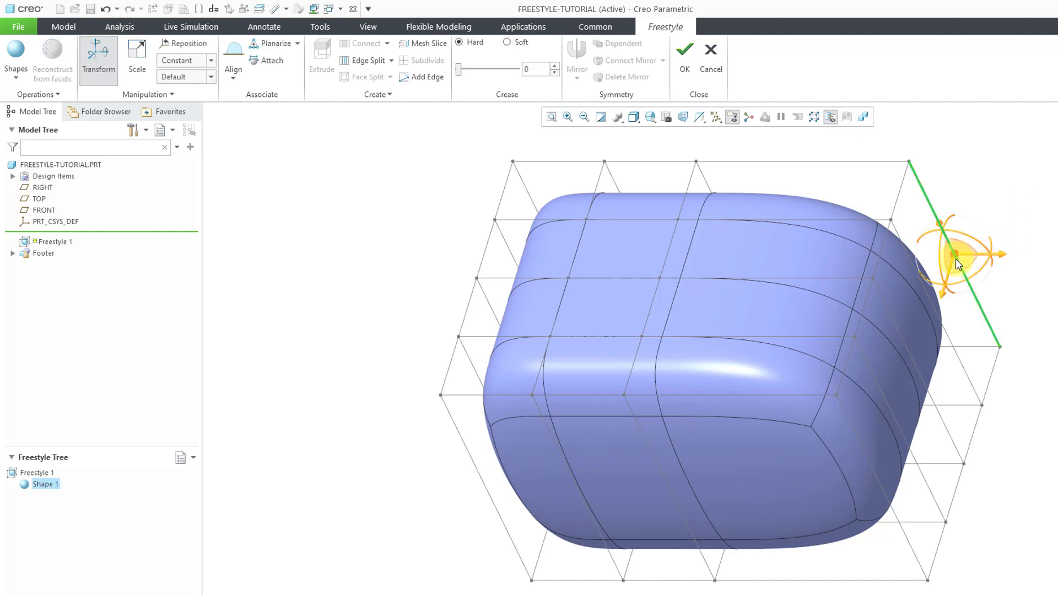
left_click(392, 61)
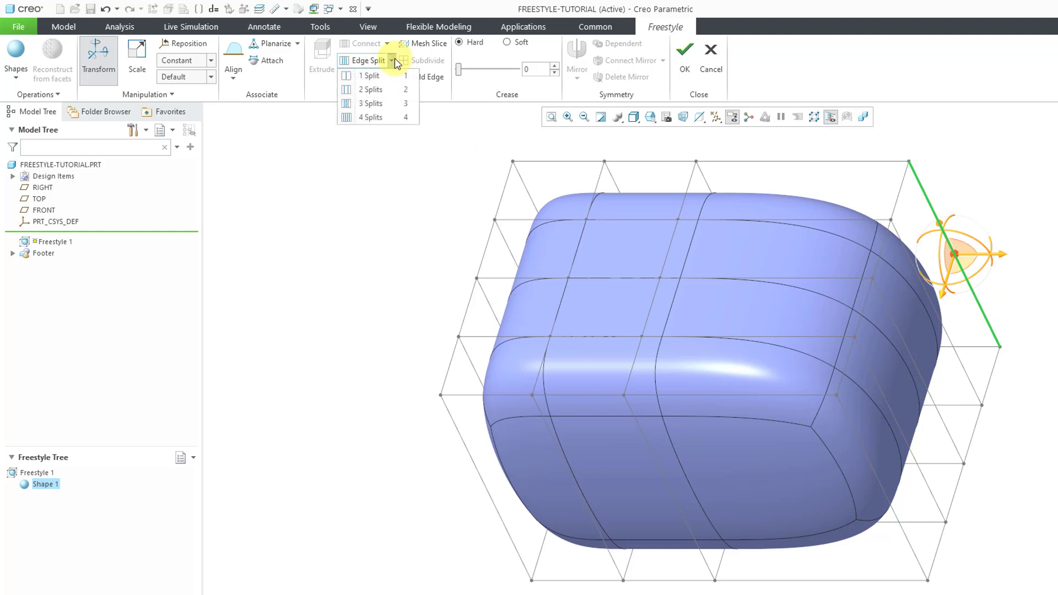
left_click(386, 90)
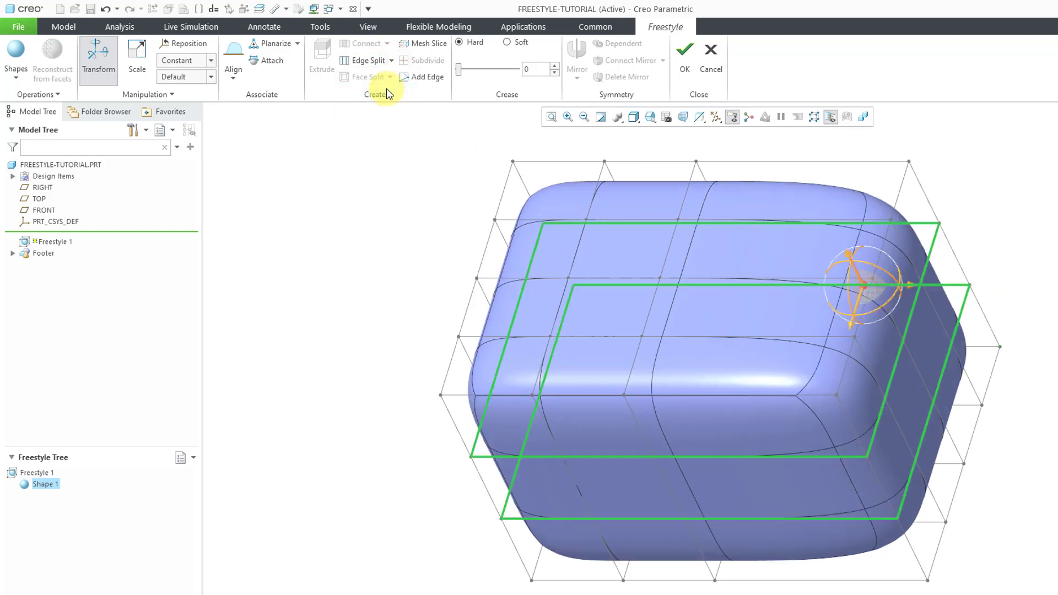
left_click(1055, 139)
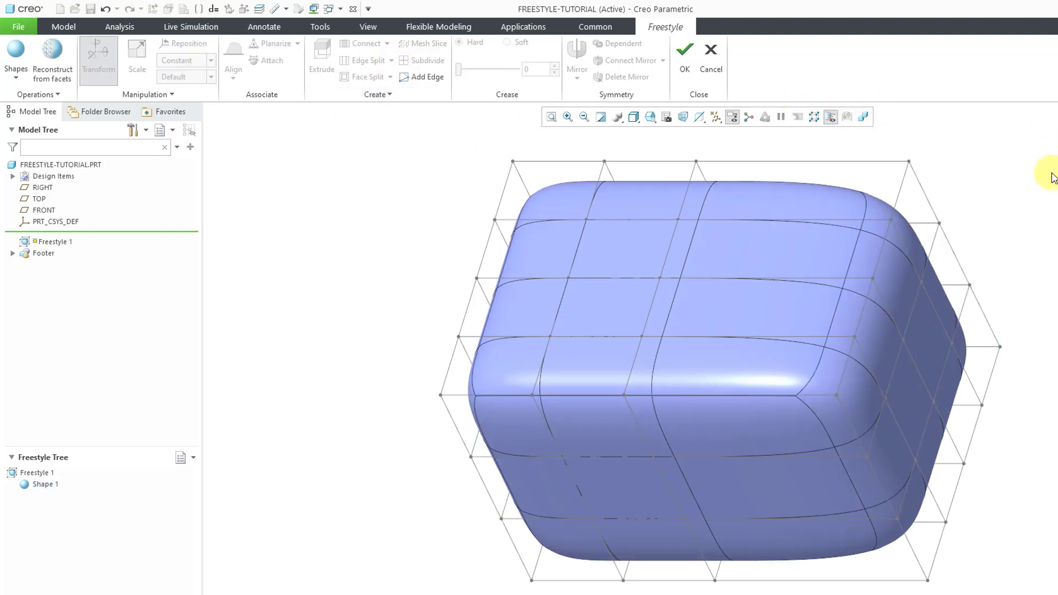
Pull the two central mesh faces of the extended end outward together to form a rounded nose.
left_click(937, 333)
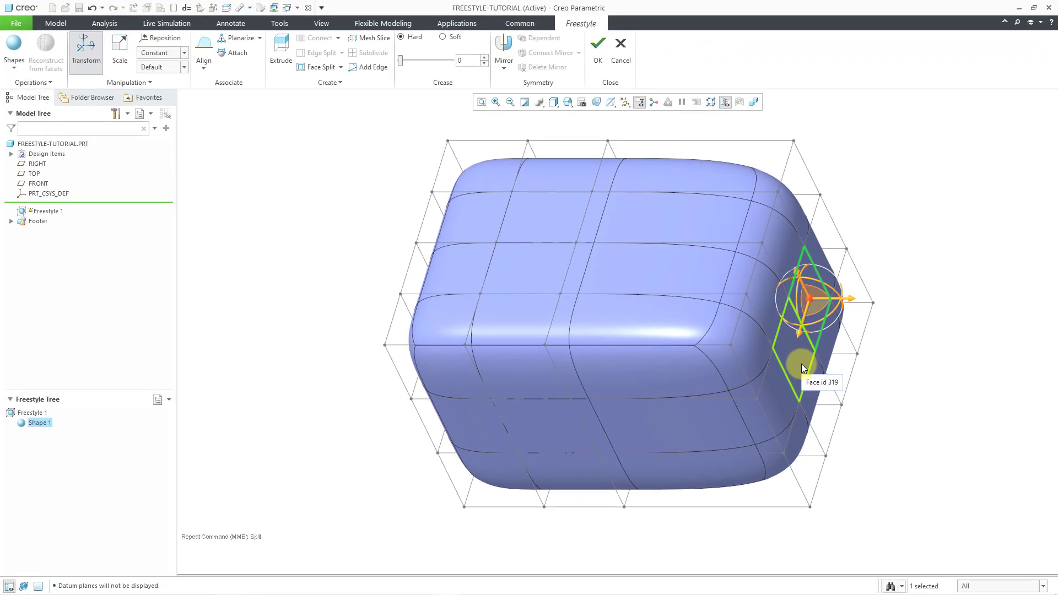
left_click(801, 364, "ctrl")
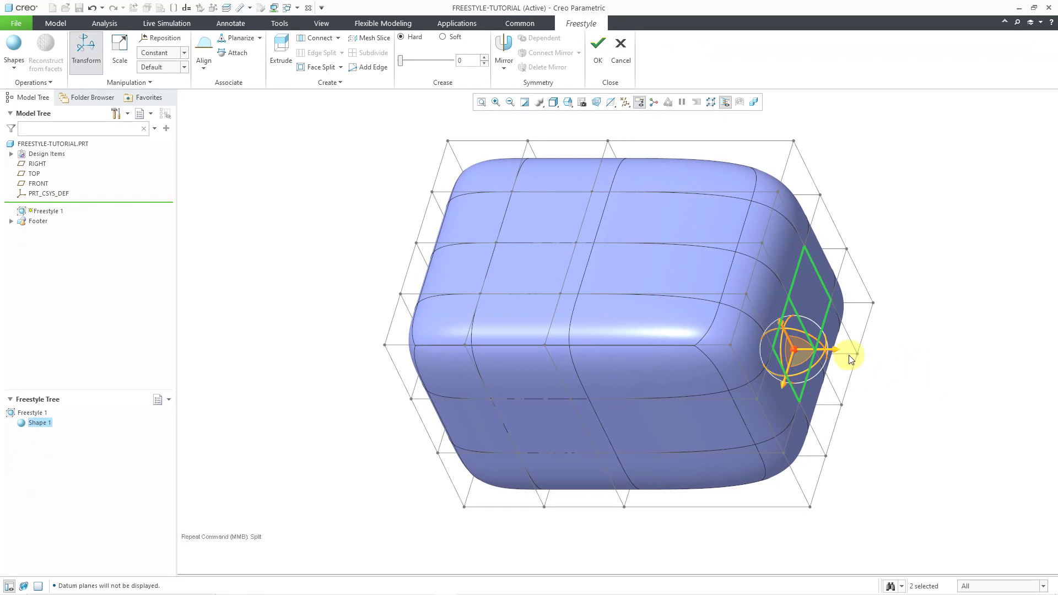
left_click_drag(839, 357, 917, 338)
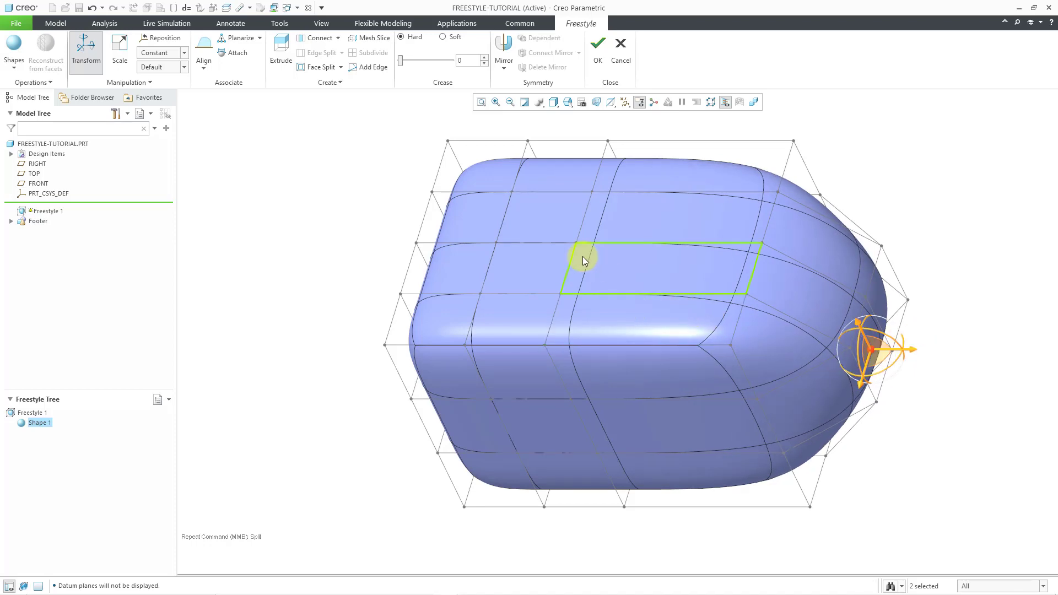
Select all mesh elements at the flat end opposite the nose and move them outward to lengthen the body.
mouse_move(574, 236)
middle_mouse_down()
mouse_move(610, 220)
mouse_move(593, 201)
middle_mouse_up()
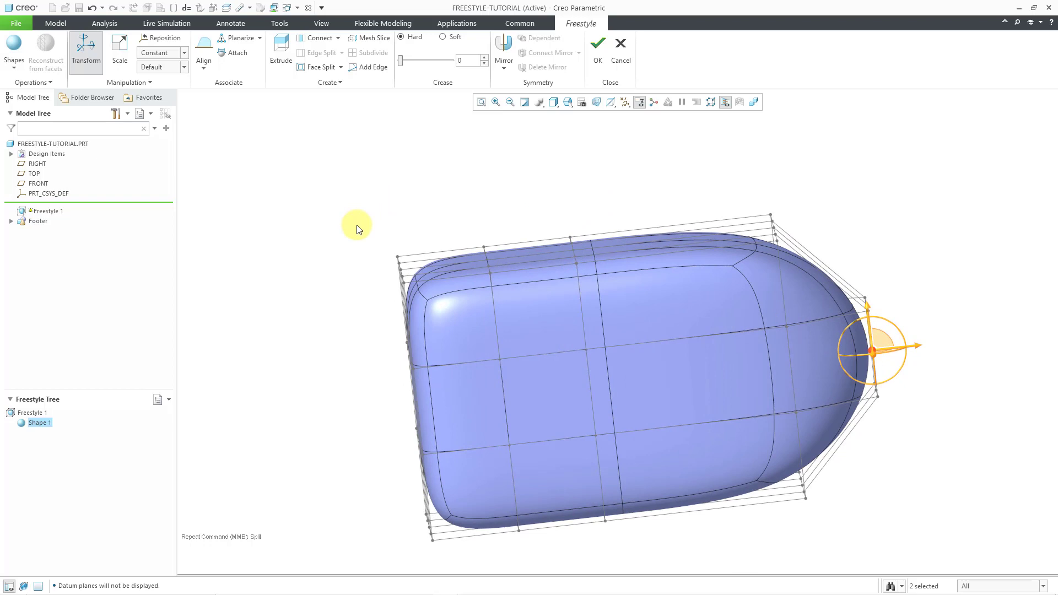
mouse_move(357, 224)
left_mouse_down()
mouse_move(469, 530)
mouse_move(461, 555)
left_mouse_up()
scroll(511, 198, "down", 3)
mouse_move(510, 190)
middle_mouse_down()
mouse_move(536, 222)
mouse_move(515, 371)
middle_mouse_up()
left_click_drag(468, 432, 365, 468)
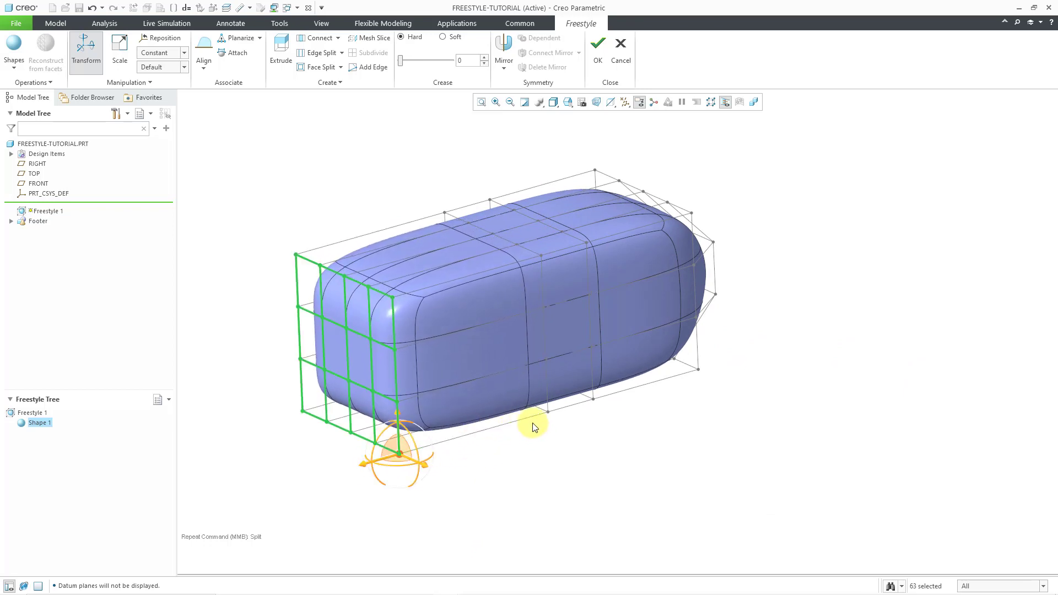
middle_click_drag(532, 422, 506, 437)
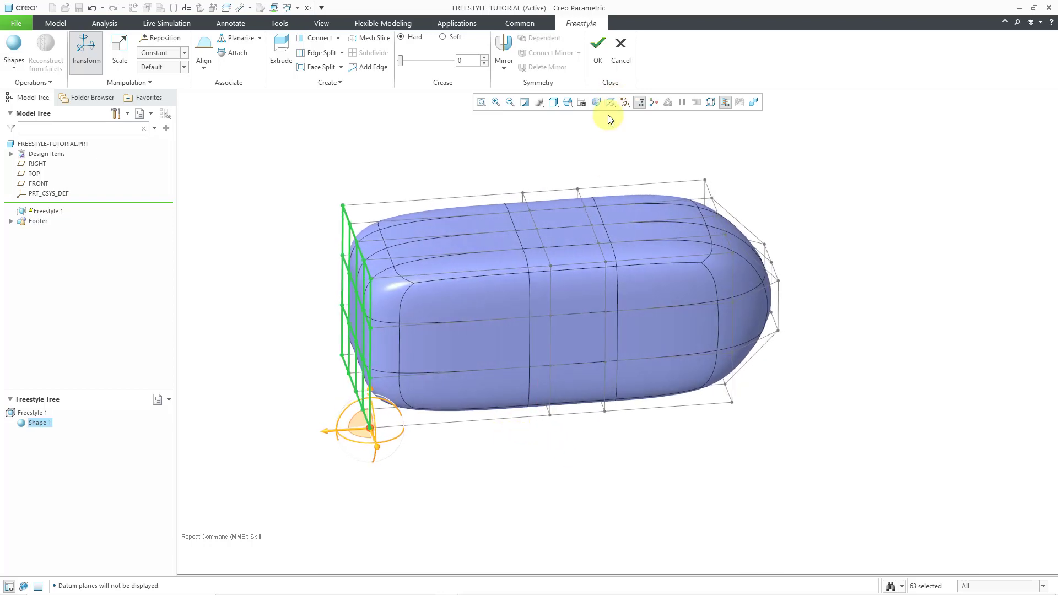
Rotate the row of four mesh faces across the middle of the top so it slopes down toward the nose.
left_click(556, 199)
left_click(571, 220, "ctrl")
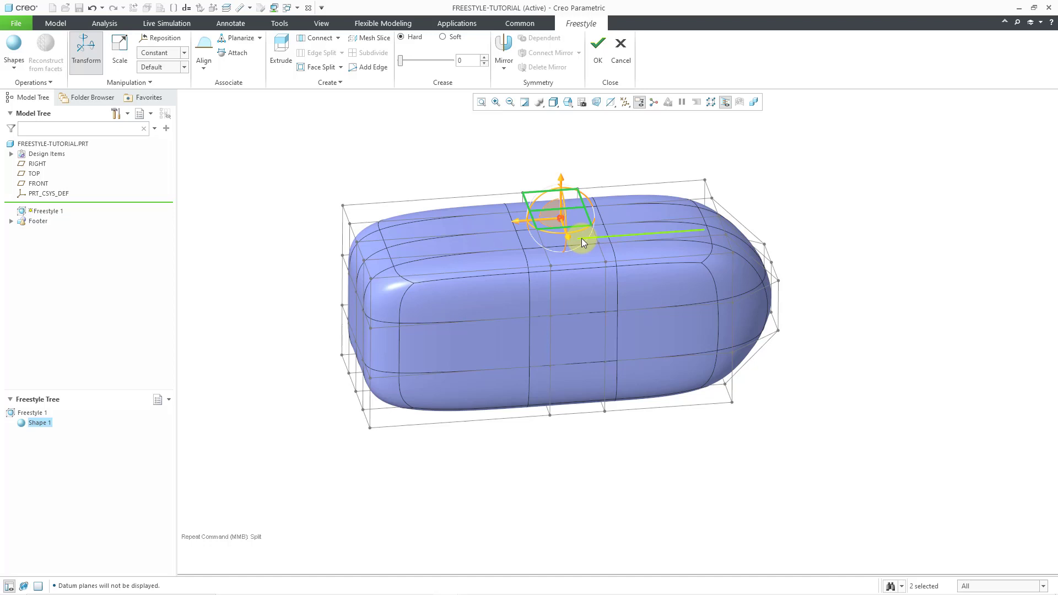
scroll(549, 244, "down", 5)
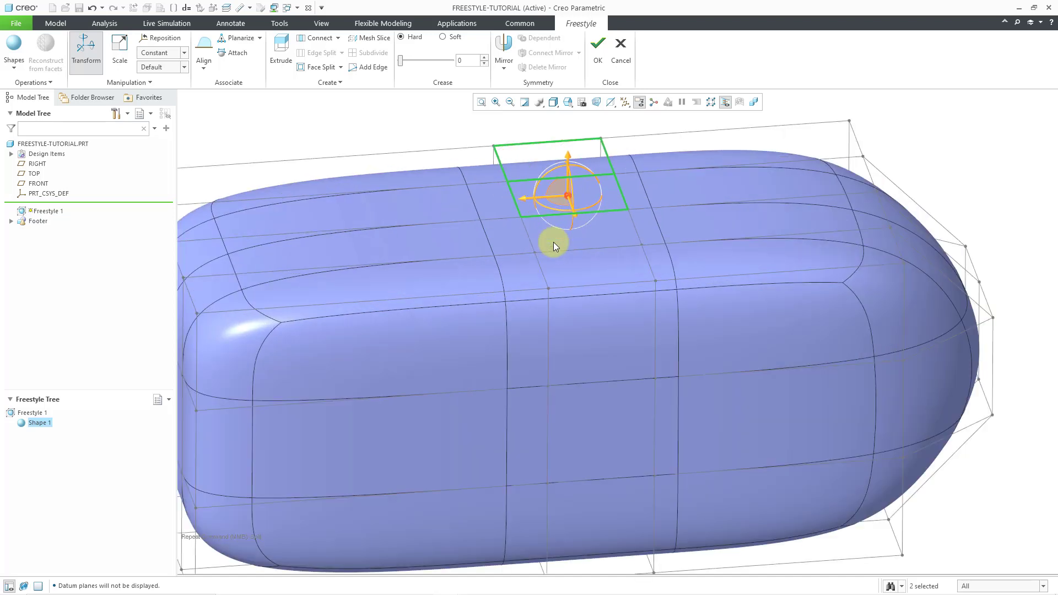
left_click(545, 229, "ctrl")
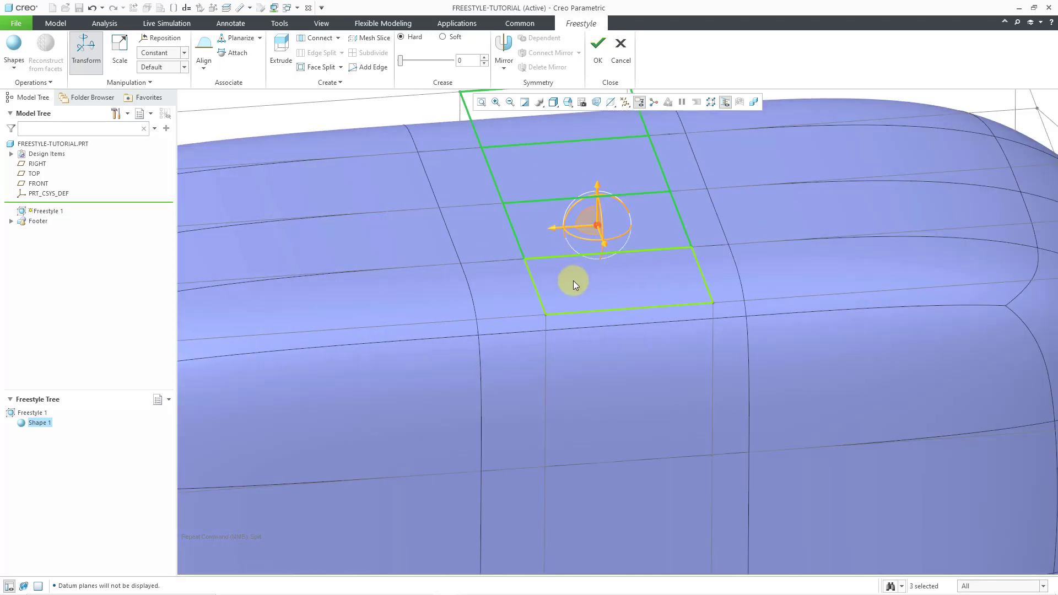
left_click(573, 280, "ctrl")
scroll(551, 160, "up", 5)
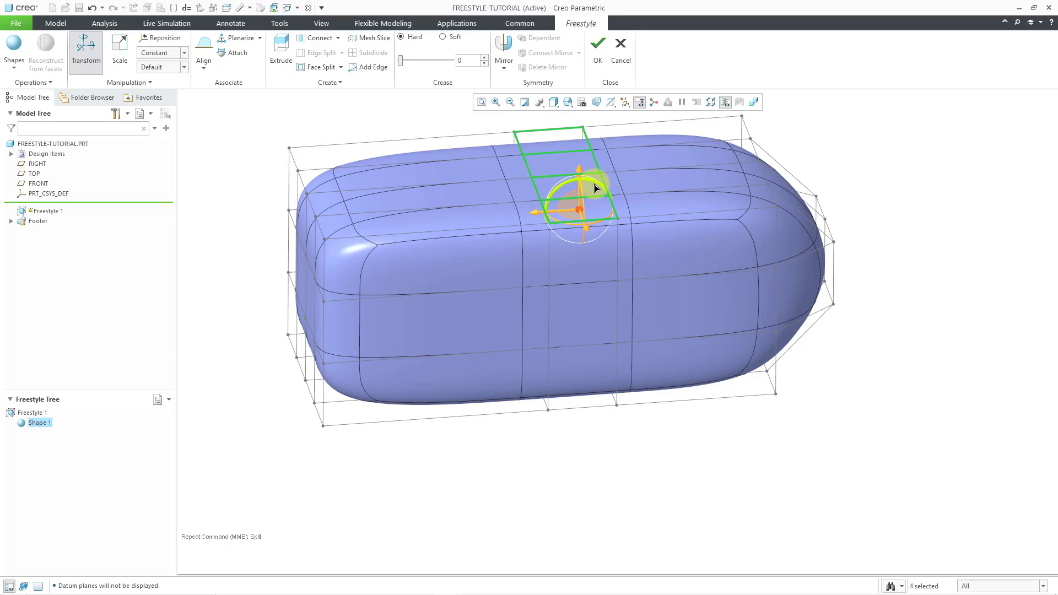
left_click_drag(600, 193, 601, 210)
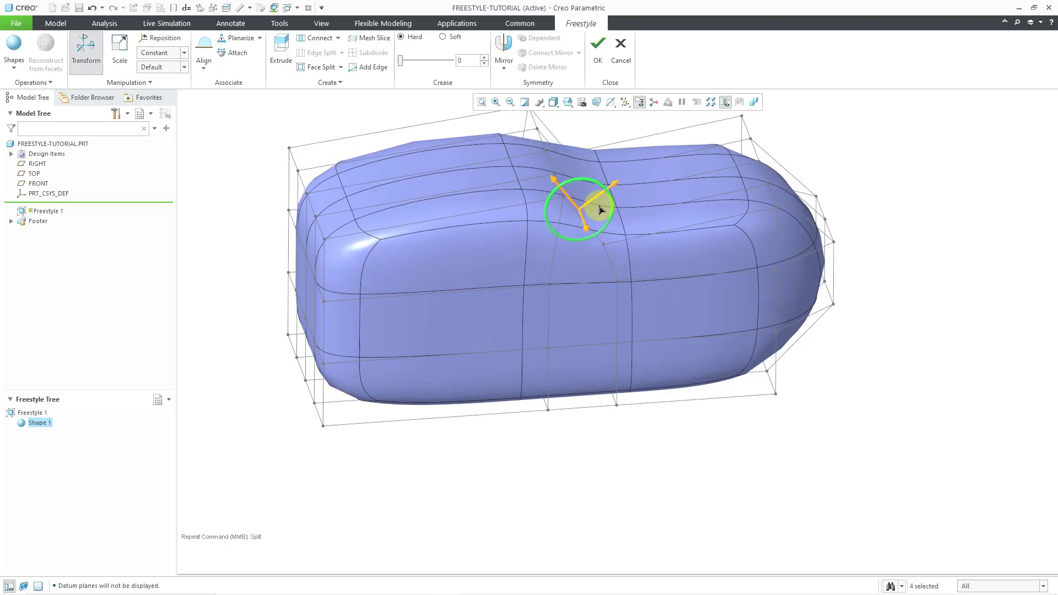
mouse_move(873, 200)
middle_mouse_down()
mouse_move(867, 180)
mouse_move(875, 187)
middle_mouse_up()
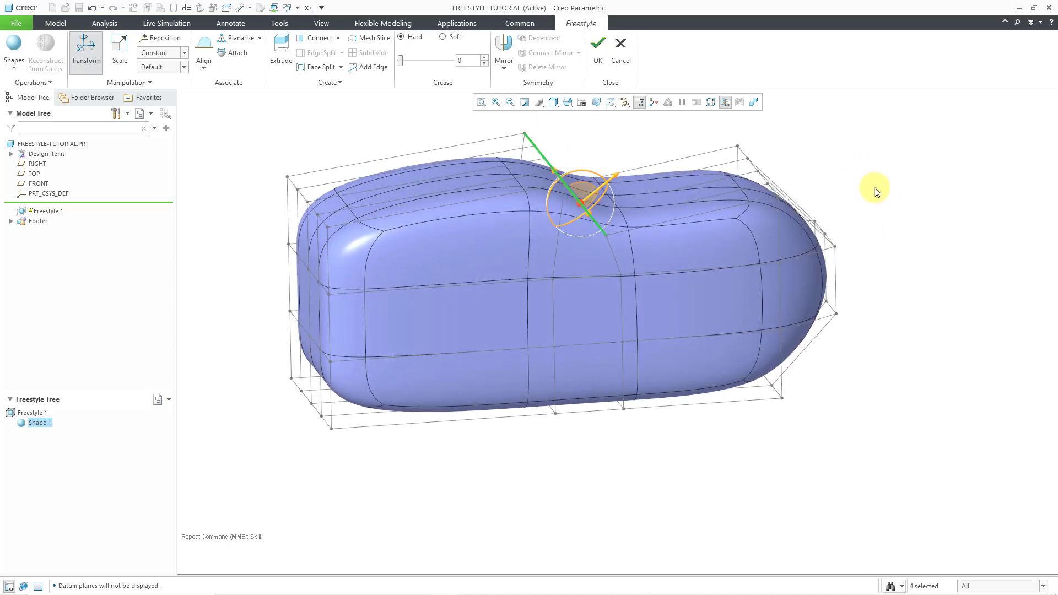
left_click(648, 137)
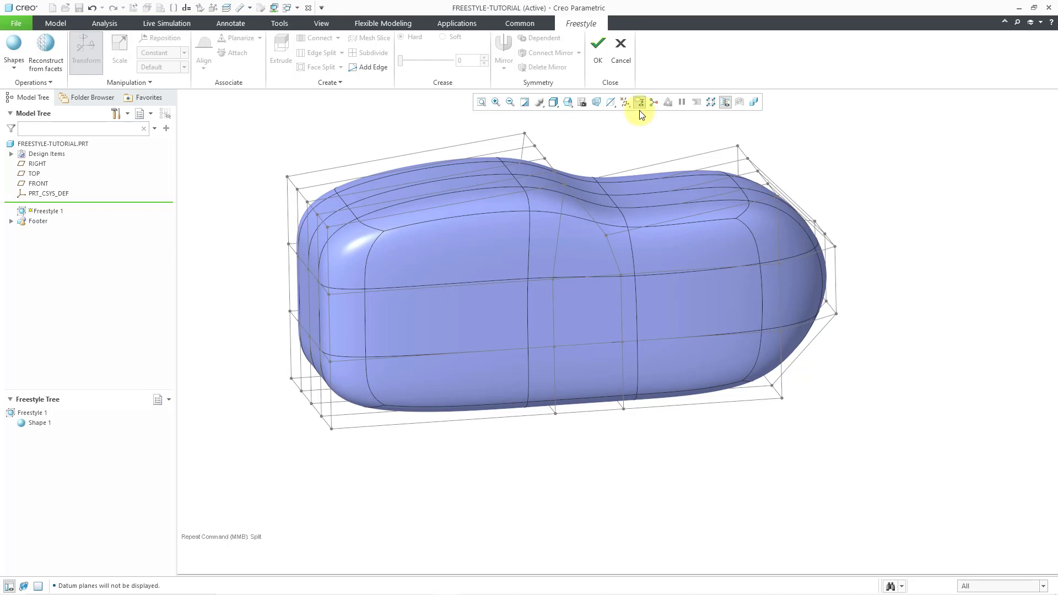
Add a single split to the long top mesh edge between the flat end and the sloped faces.
left_click(430, 208)
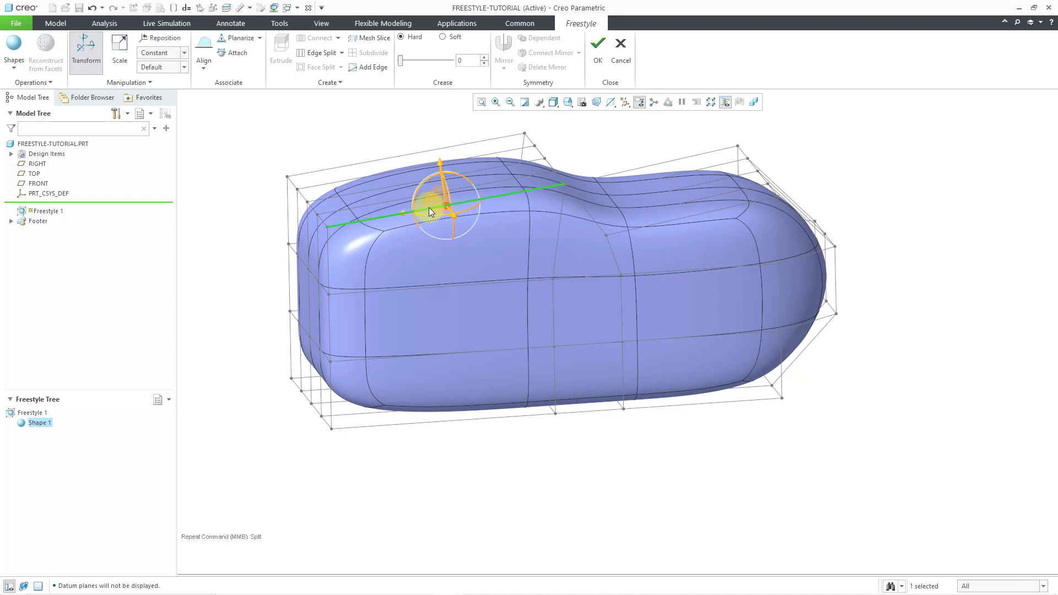
left_click(341, 54)
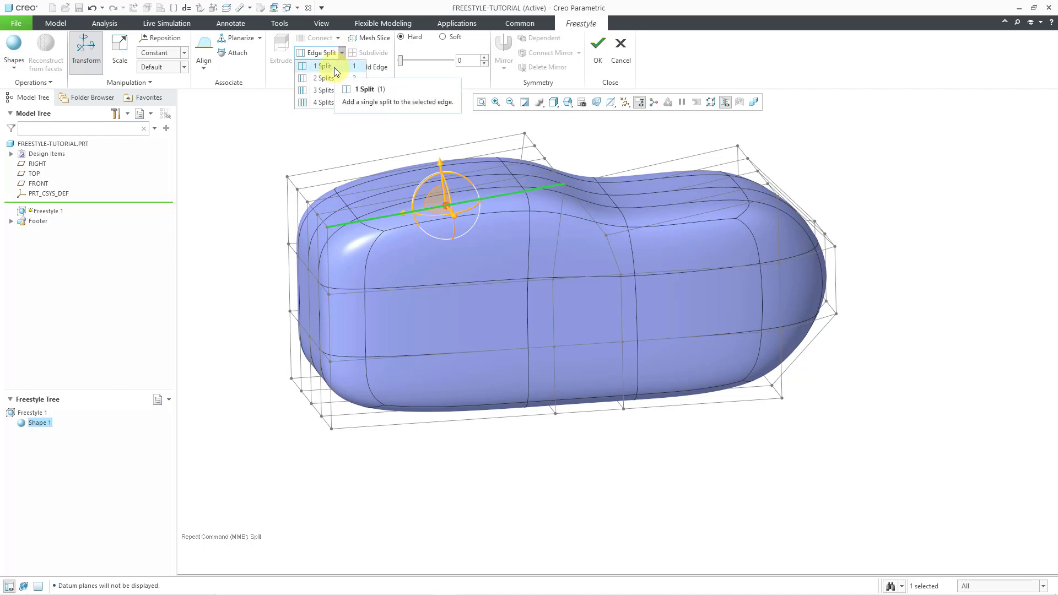
left_click(333, 67)
left_click(842, 449)
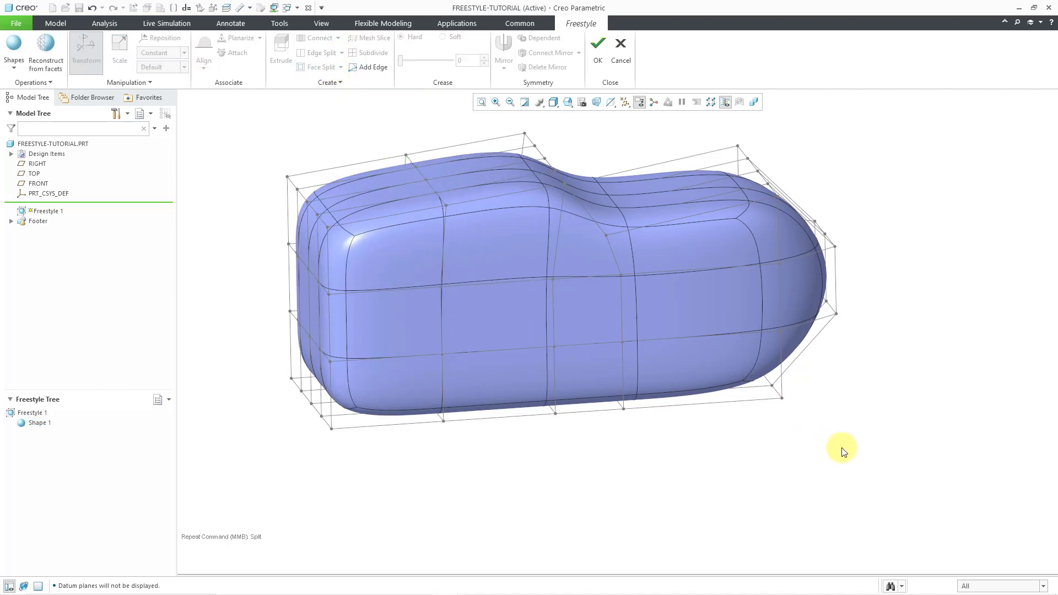
mouse_move(823, 442)
middle_mouse_down()
mouse_move(813, 435)
mouse_move(827, 441)
middle_mouse_up()
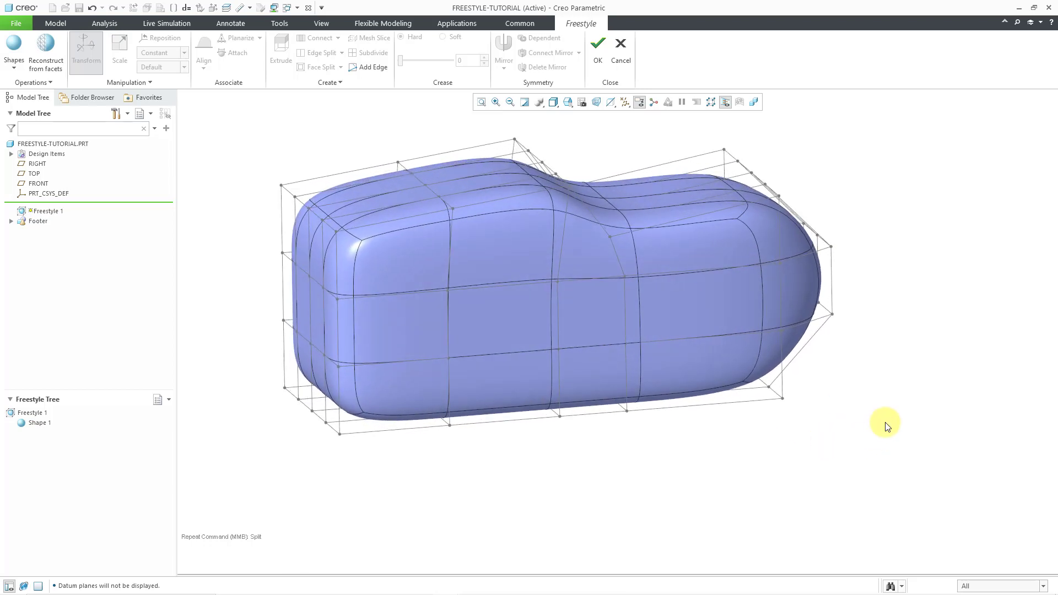